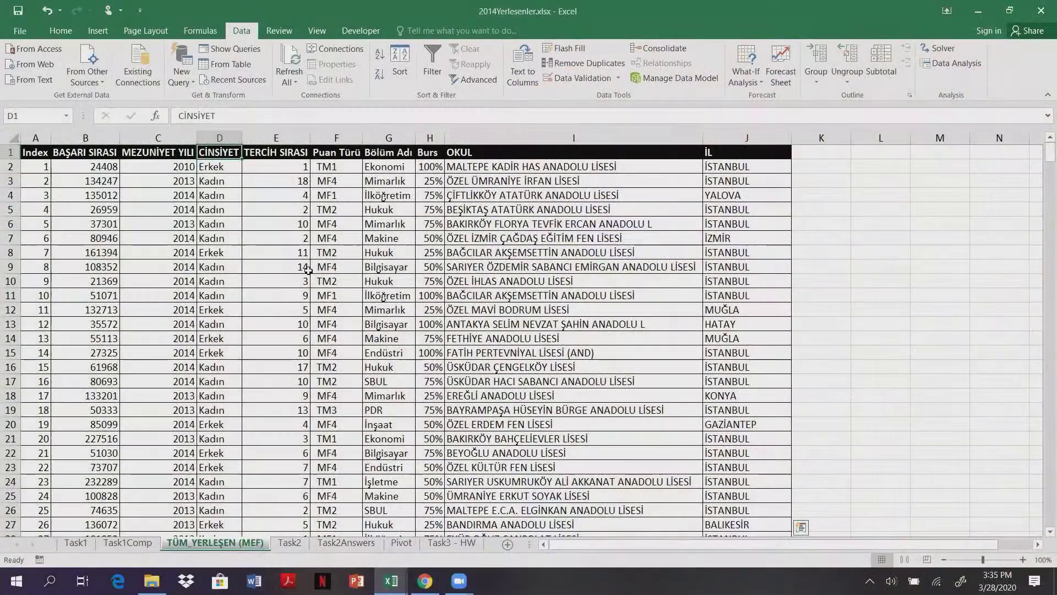
Select all 518 placement records on the TÜM_YERLEŞEN (MEF) sheet, A1:J519
key("ctrl+a")
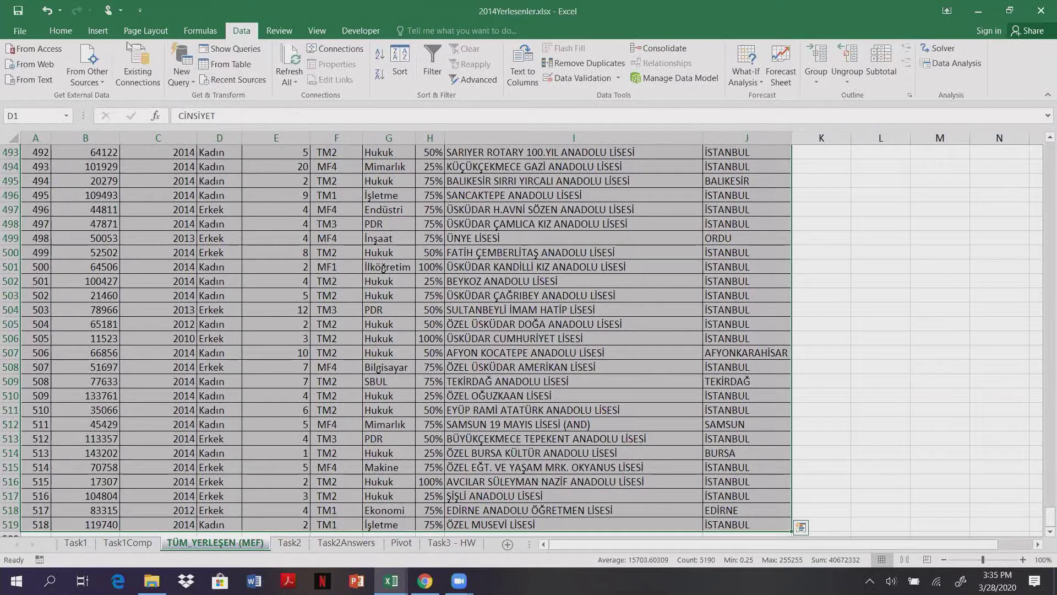
Insert an empty PivotTable1 from the detected placement data range on a new worksheet
left_click(98, 31)
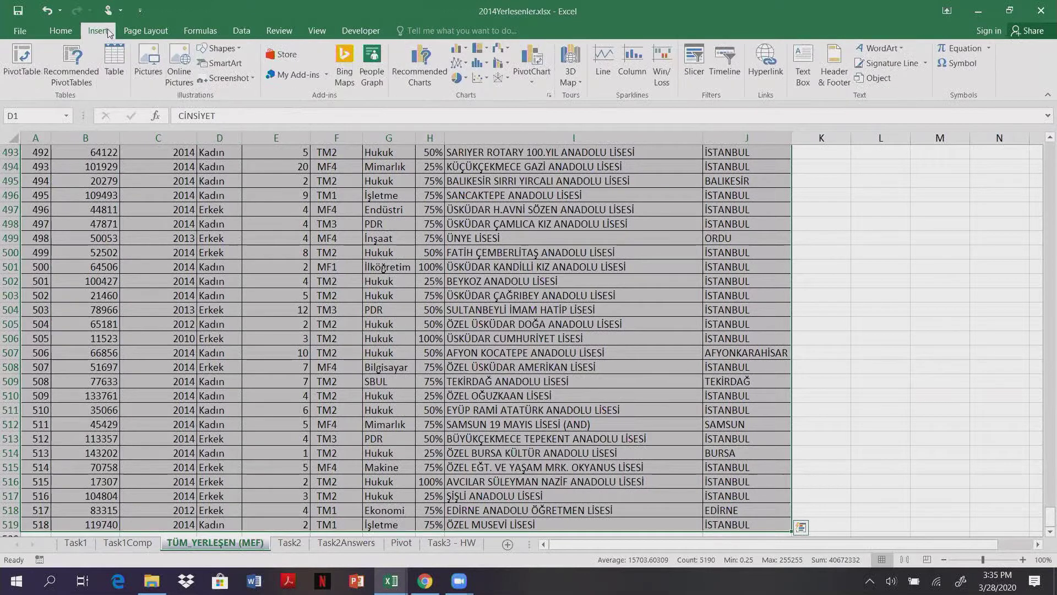
left_click(23, 60)
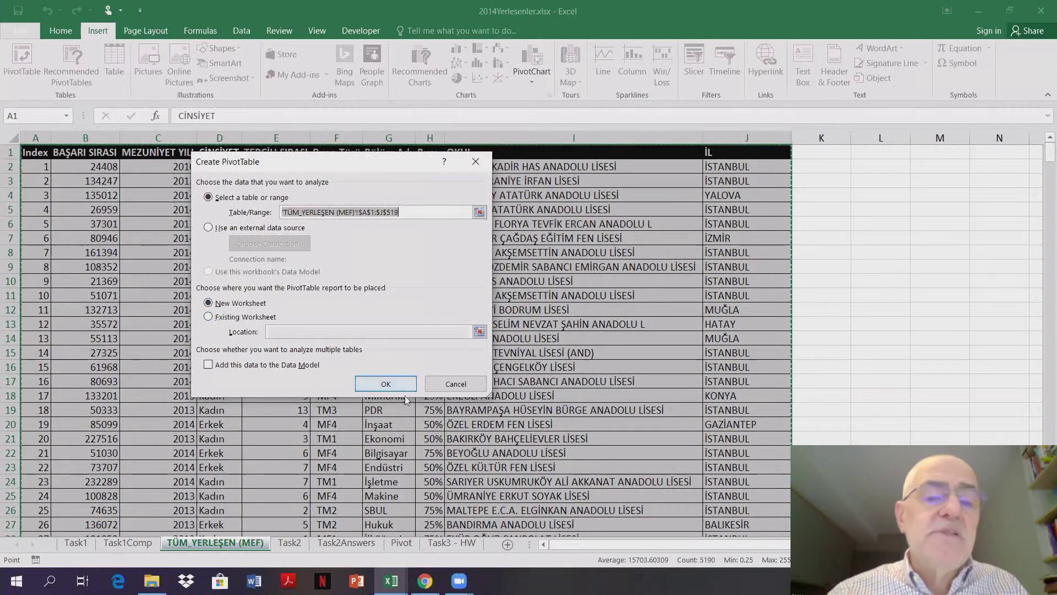
left_click(387, 385)
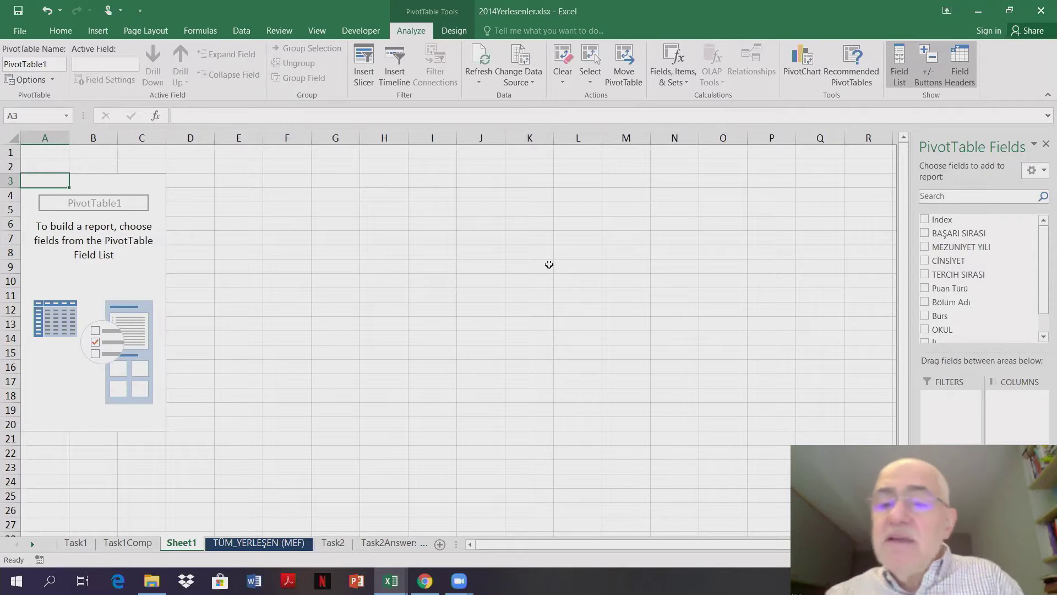
Place CİNSİYET in the pivot rows, listing Erkek and Kadın with a Grand Total
left_click_drag(1044, 242, 1002, 245)
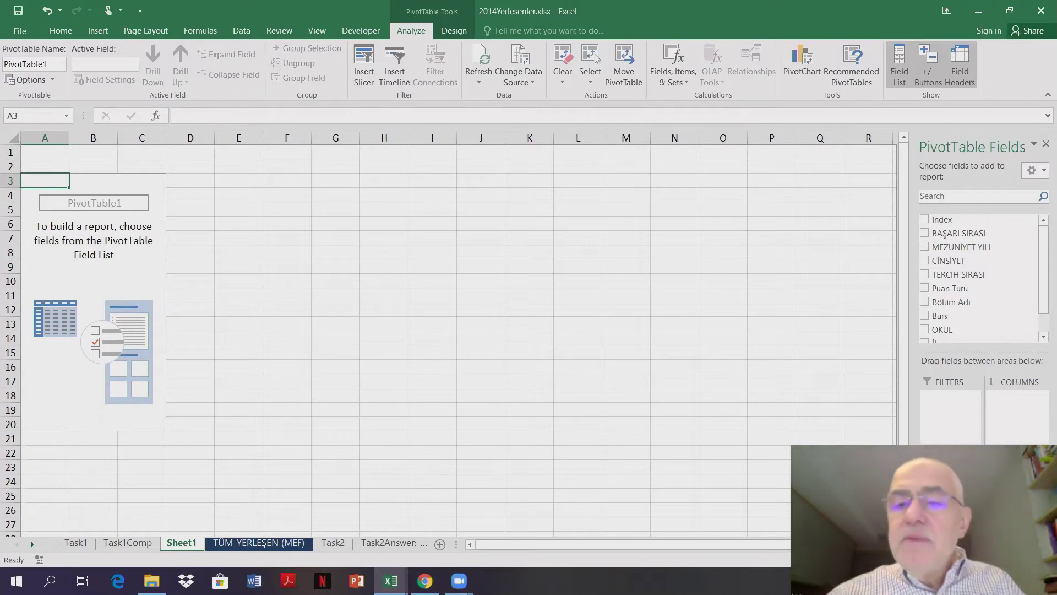
mouse_move(949, 260)
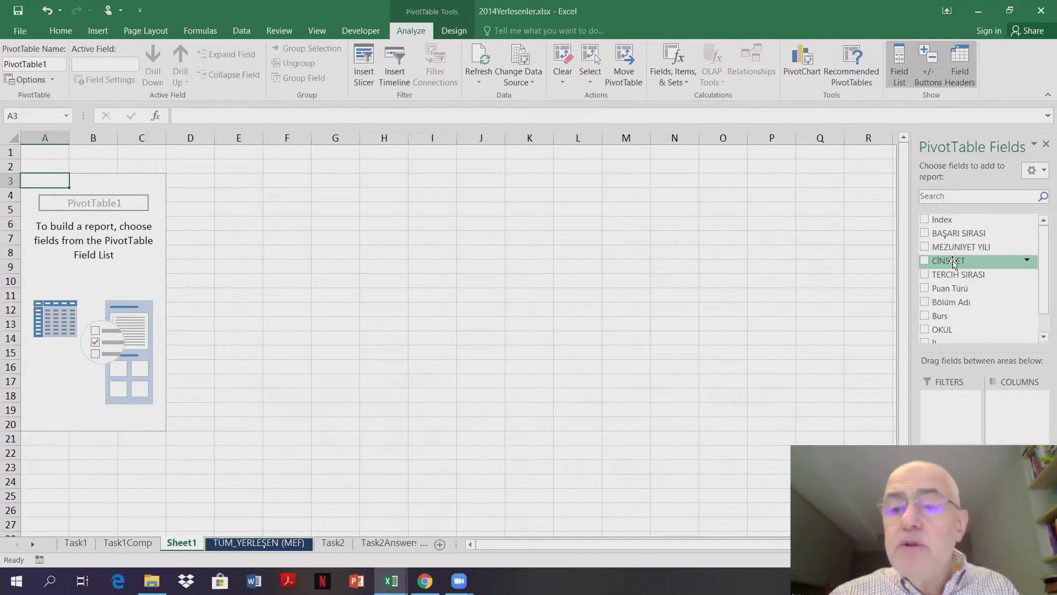
left_click_drag(953, 263, 953, 385)
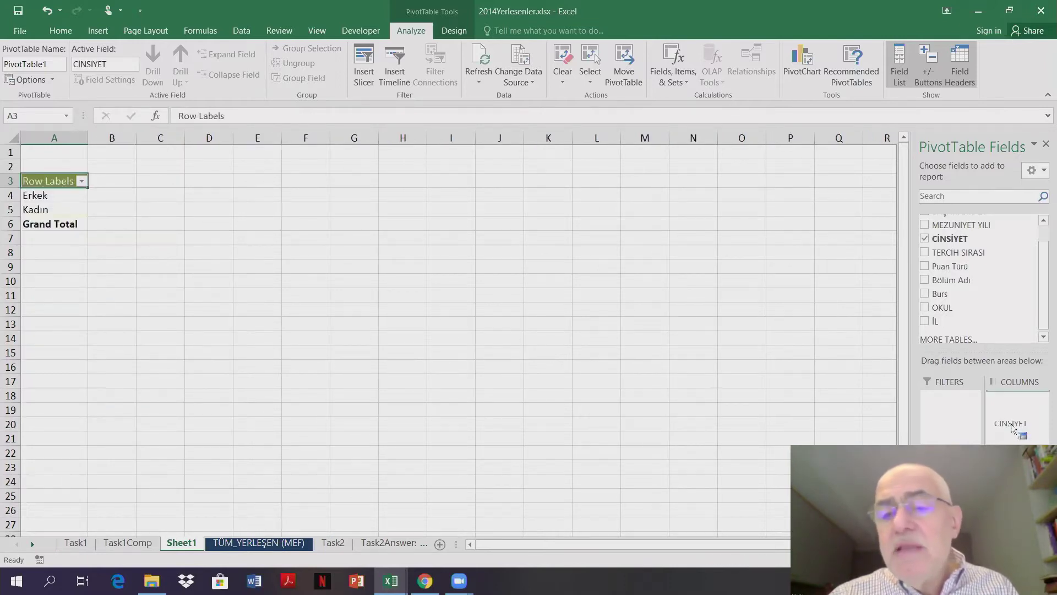
left_click_drag(953, 473, 1013, 420)
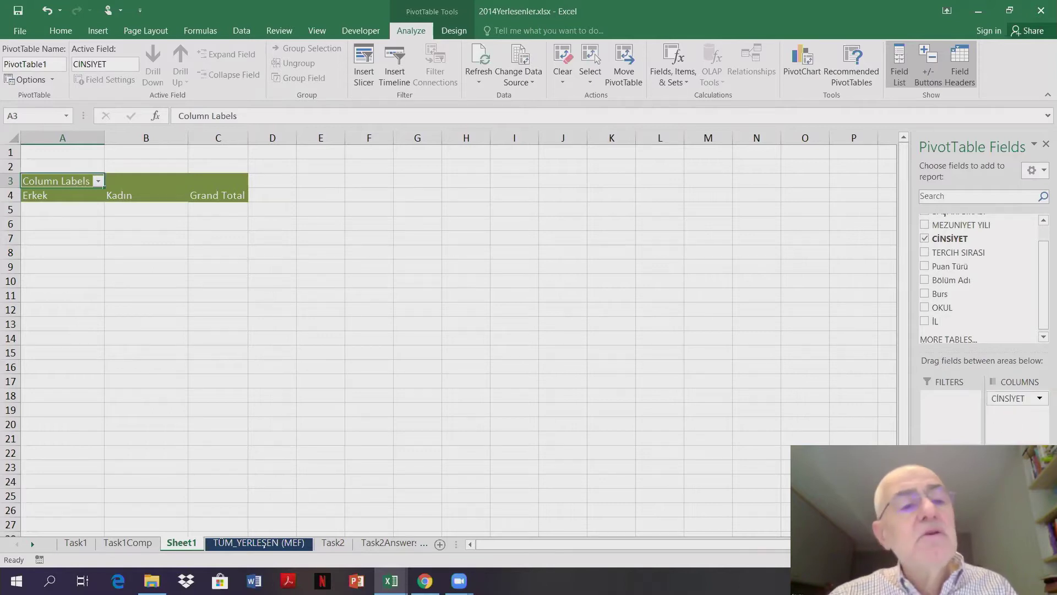
key("ctrl+z")
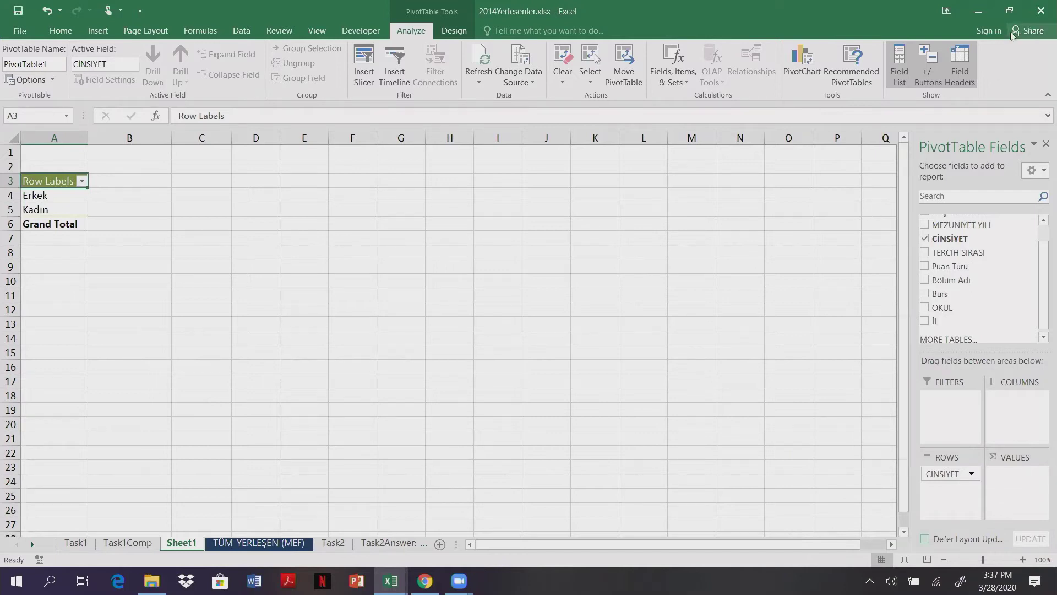
left_click(1010, 14)
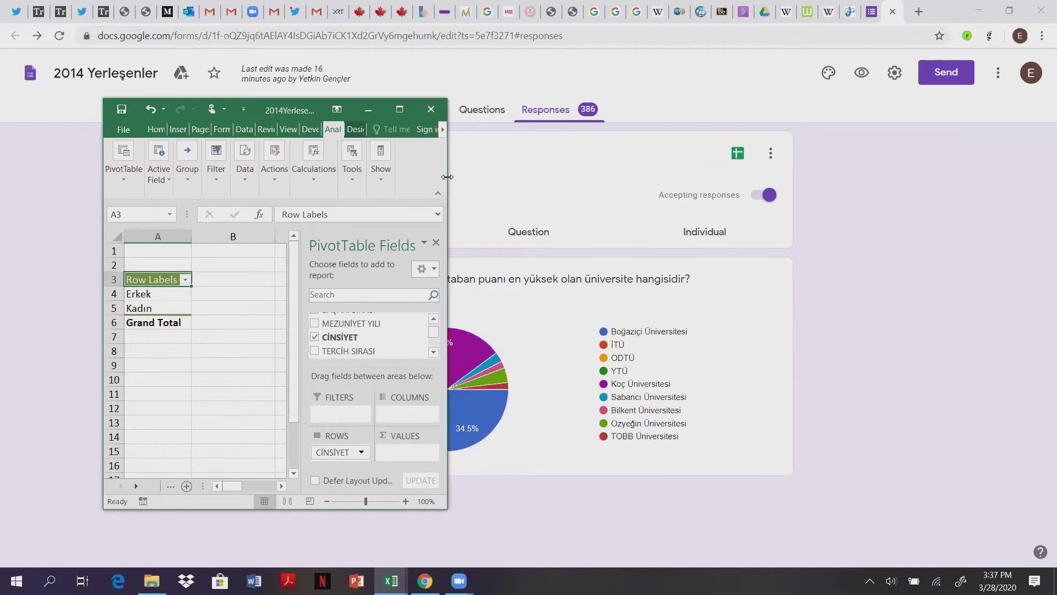
left_click_drag(447, 177, 901, 182)
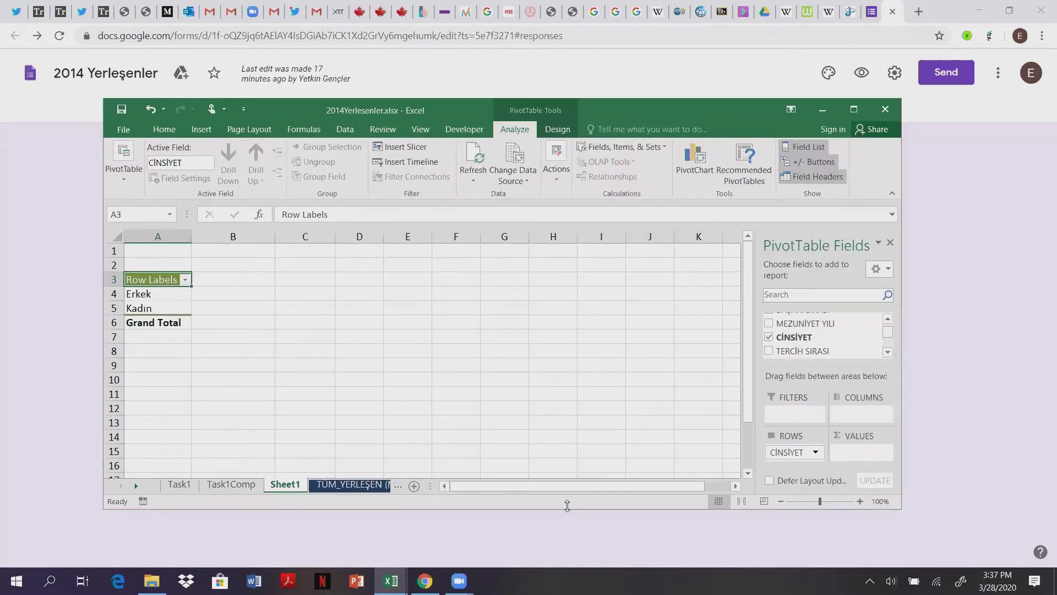
double_click(567, 506)
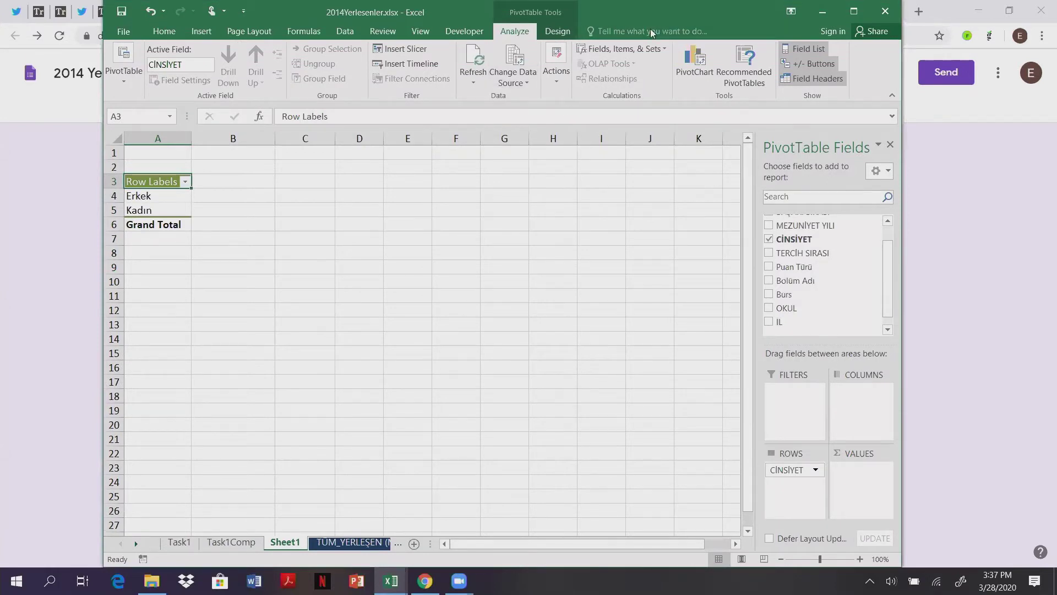
left_click_drag(656, 28, 556, 29)
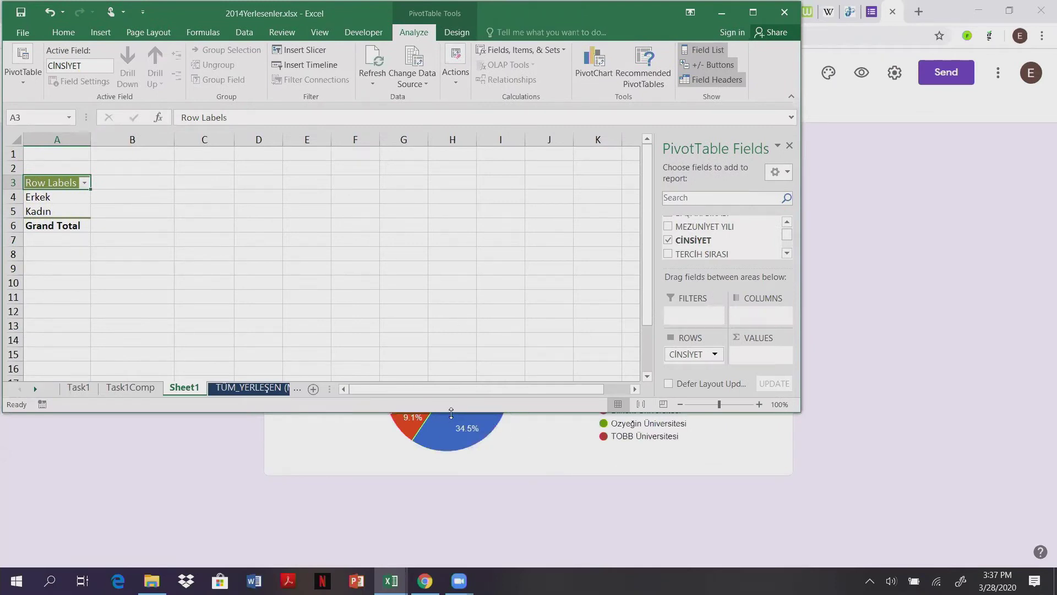
left_click_drag(450, 413, 474, 561)
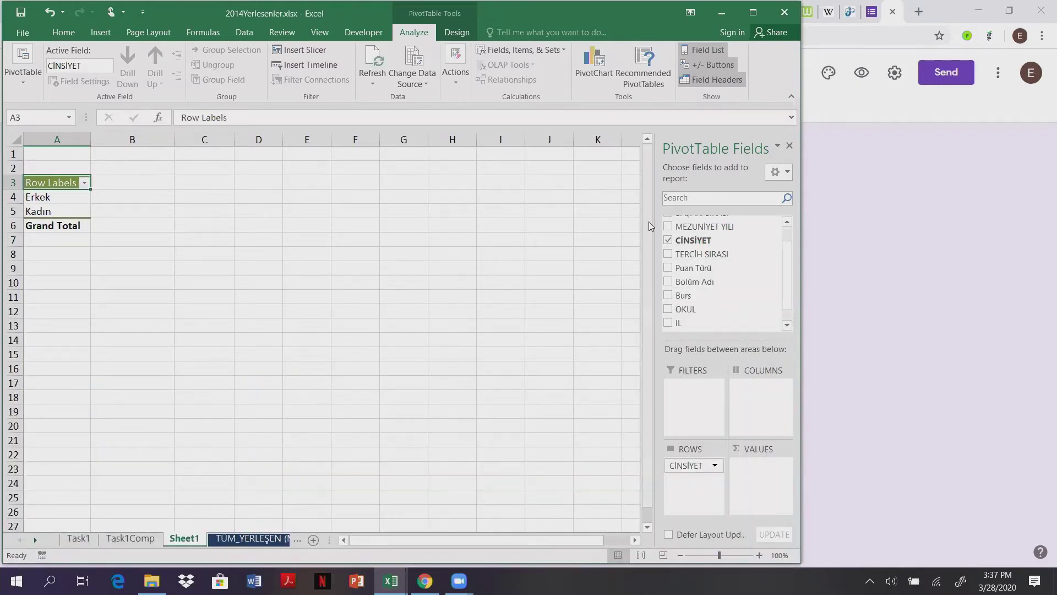
left_click(753, 12)
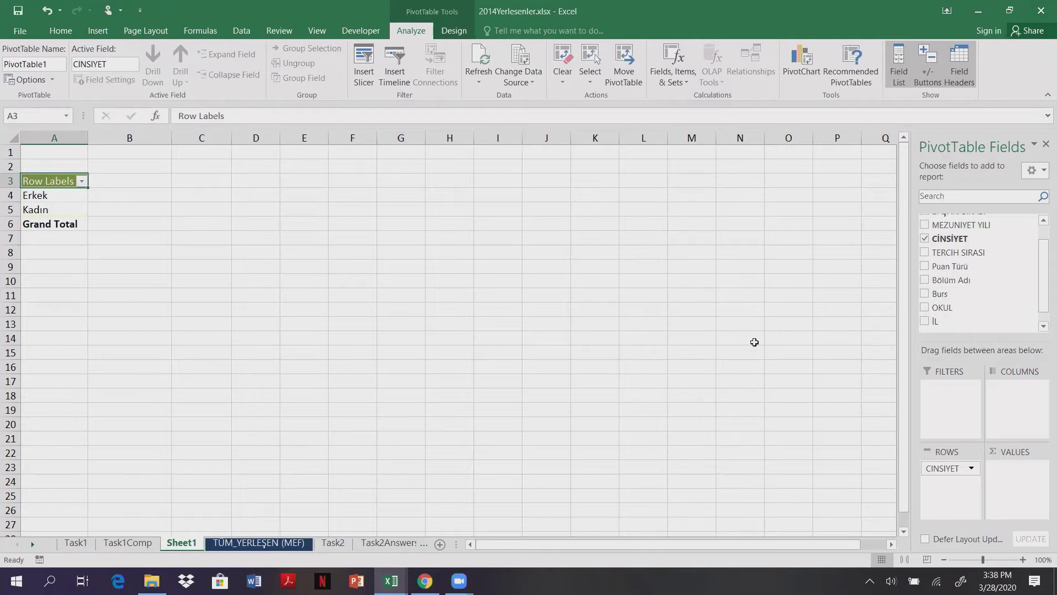
left_click(924, 240)
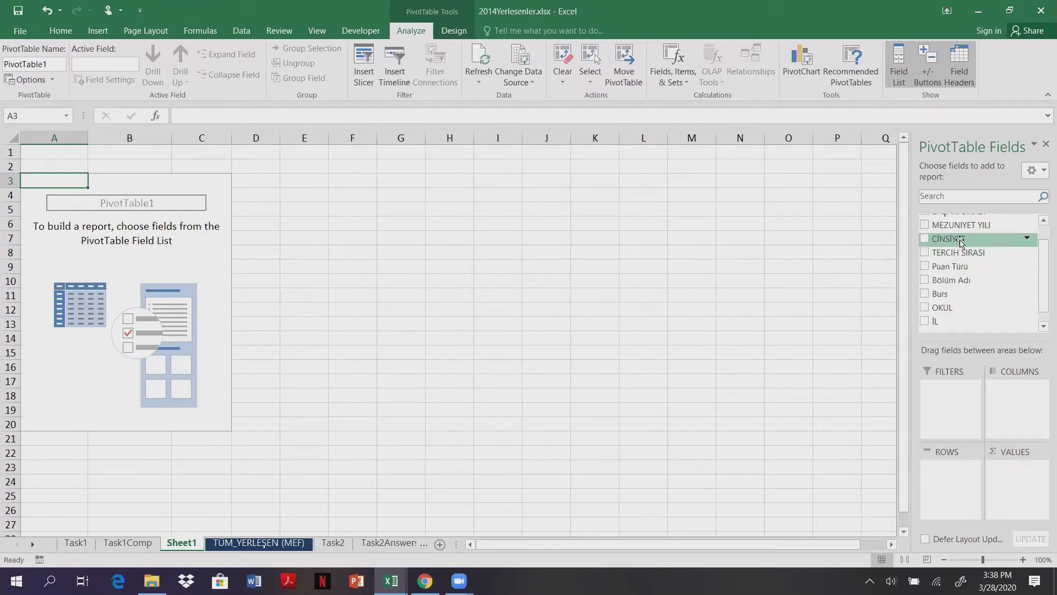
left_click_drag(969, 240, 947, 474)
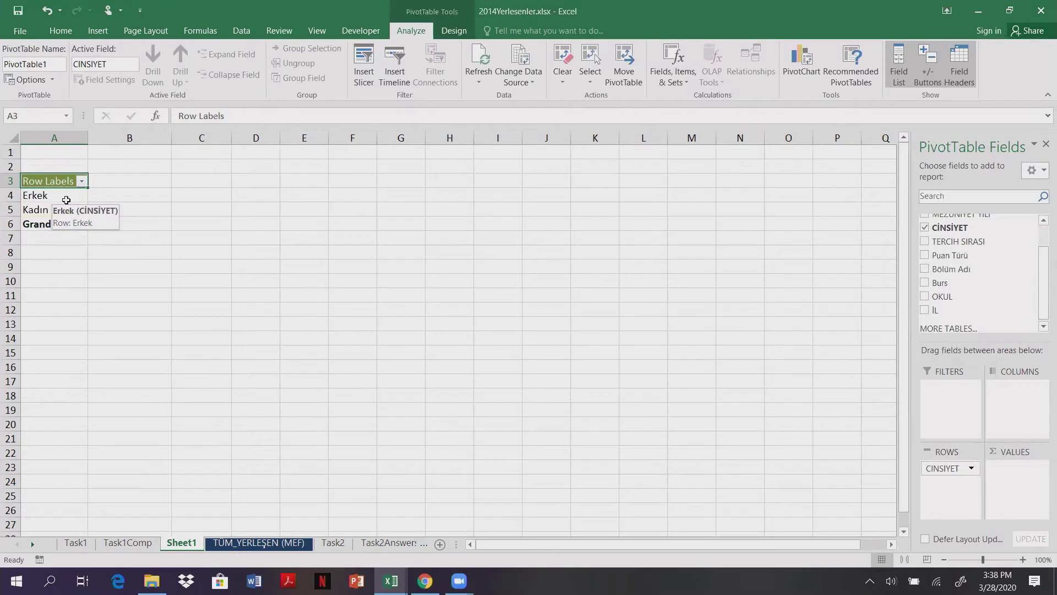
left_click(925, 228)
mouse_move(948, 256)
left_mouse_down()
mouse_move(966, 265)
mouse_move(958, 484)
left_mouse_up()
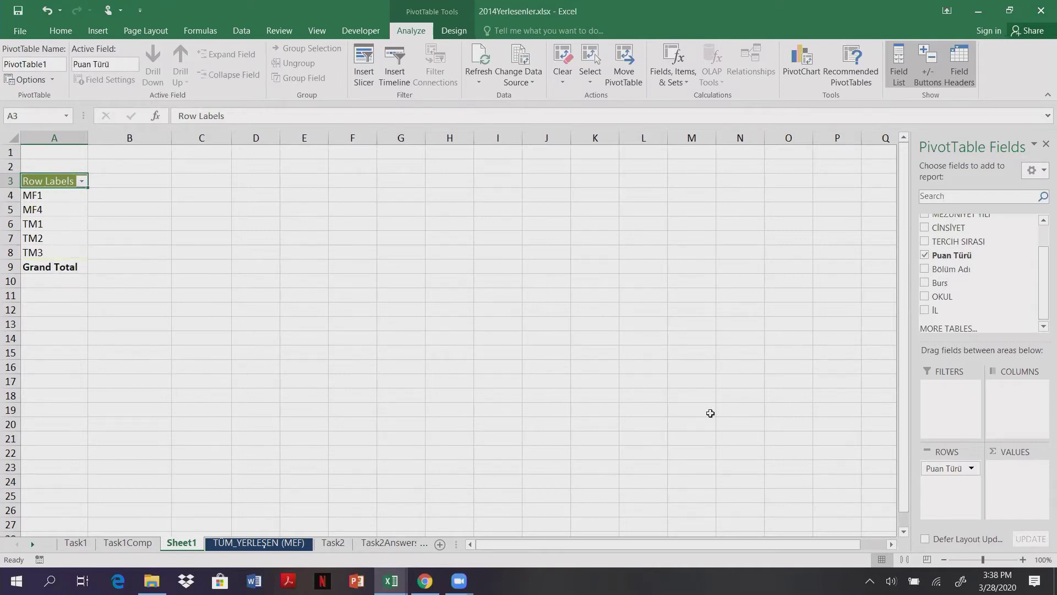
left_click_drag(947, 468, 961, 297)
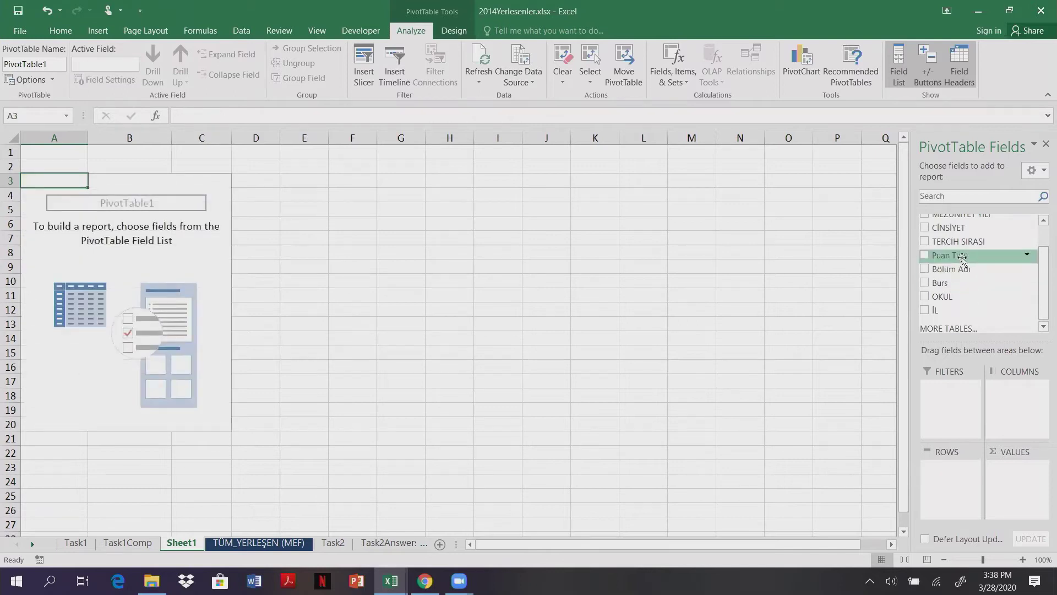
left_click_drag(959, 233, 948, 475)
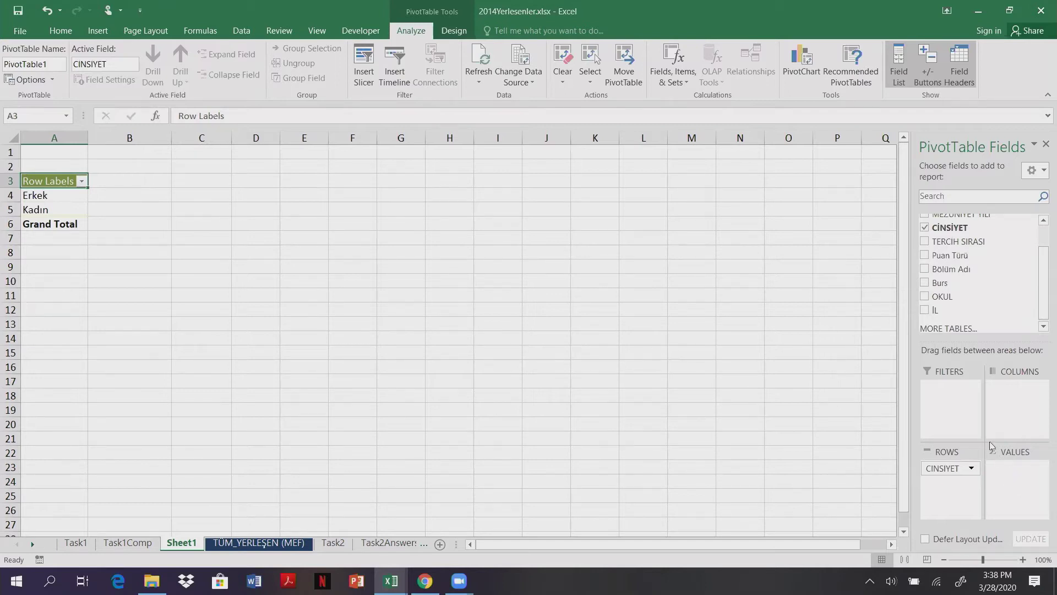
Add Count of CİNSİYET to values: Erkek 238, Kadın 280, total 518
left_click_drag(1044, 280, 1044, 285)
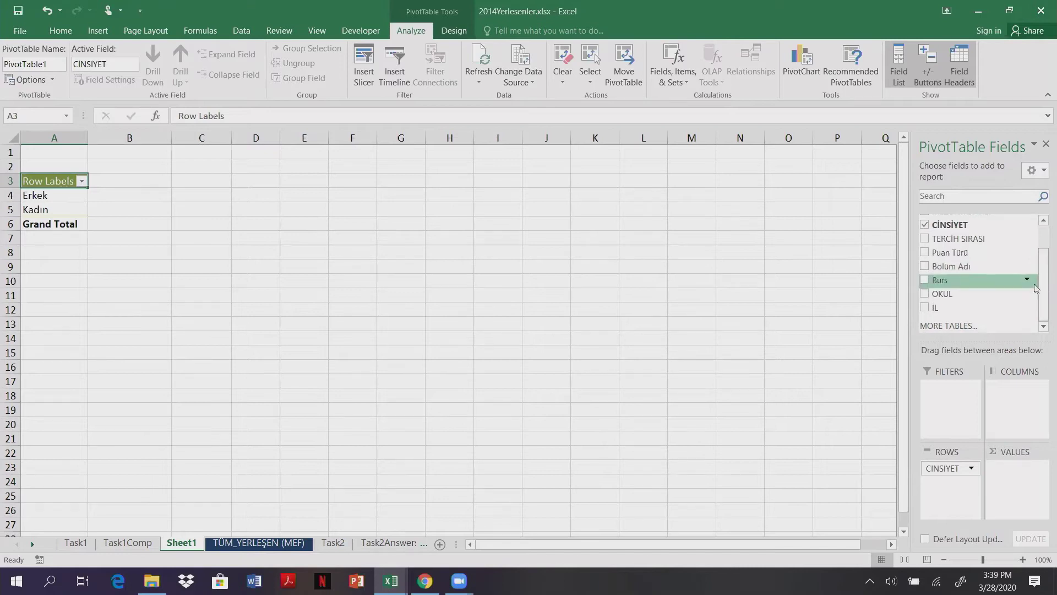
left_click_drag(972, 230, 1015, 474)
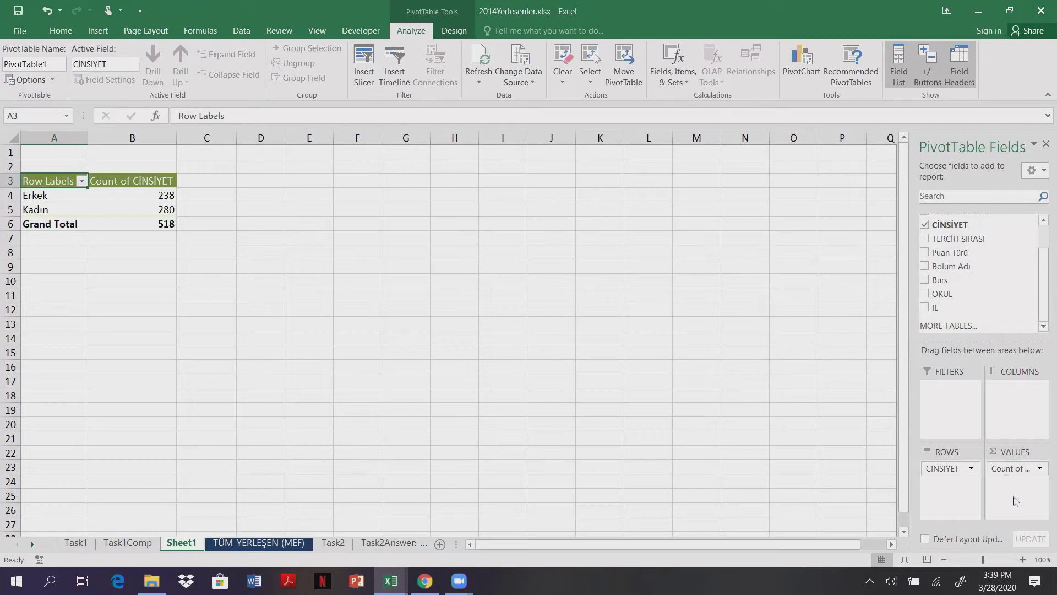
mouse_move(1016, 467)
left_mouse_down()
mouse_move(984, 297)
mouse_move(936, 311)
mouse_move(1010, 473)
left_mouse_up()
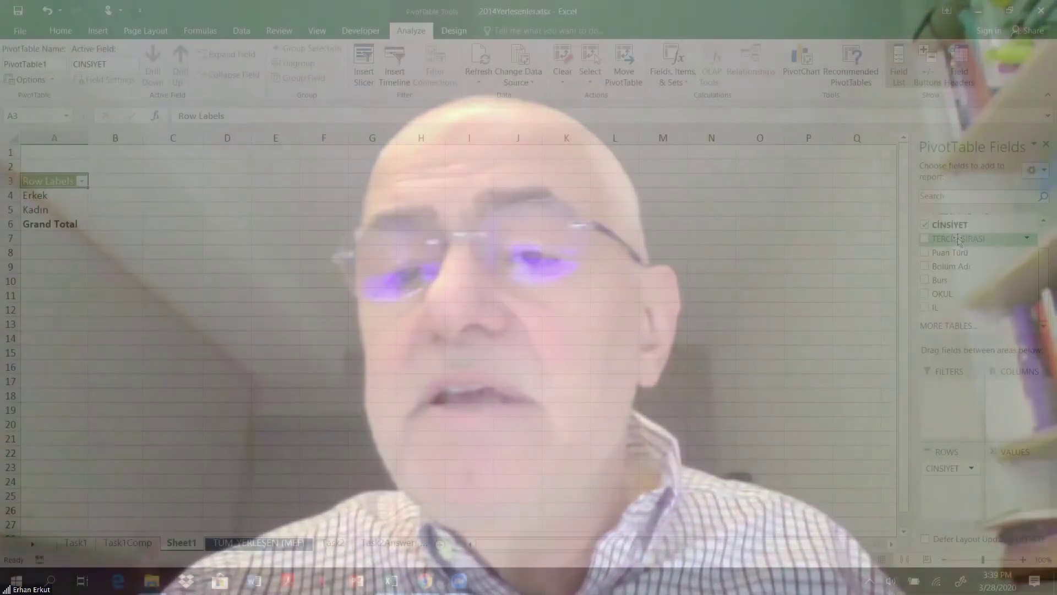
left_click_drag(953, 225, 989, 468)
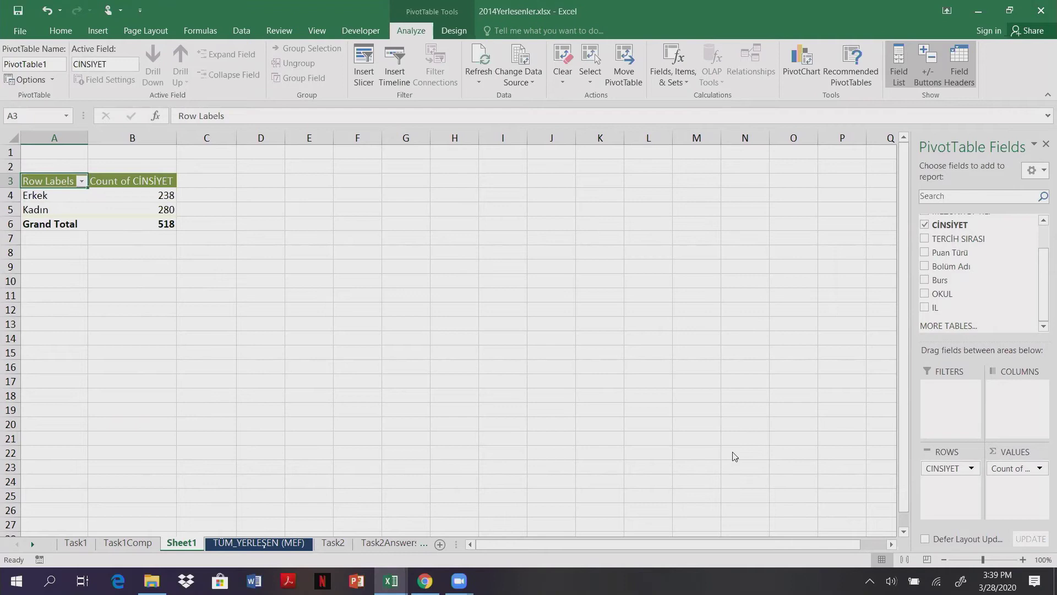
Put CİNSİYET in columns and Bölüm Adı in rows, then centre columns B–D
left_click_drag(942, 468, 1012, 400)
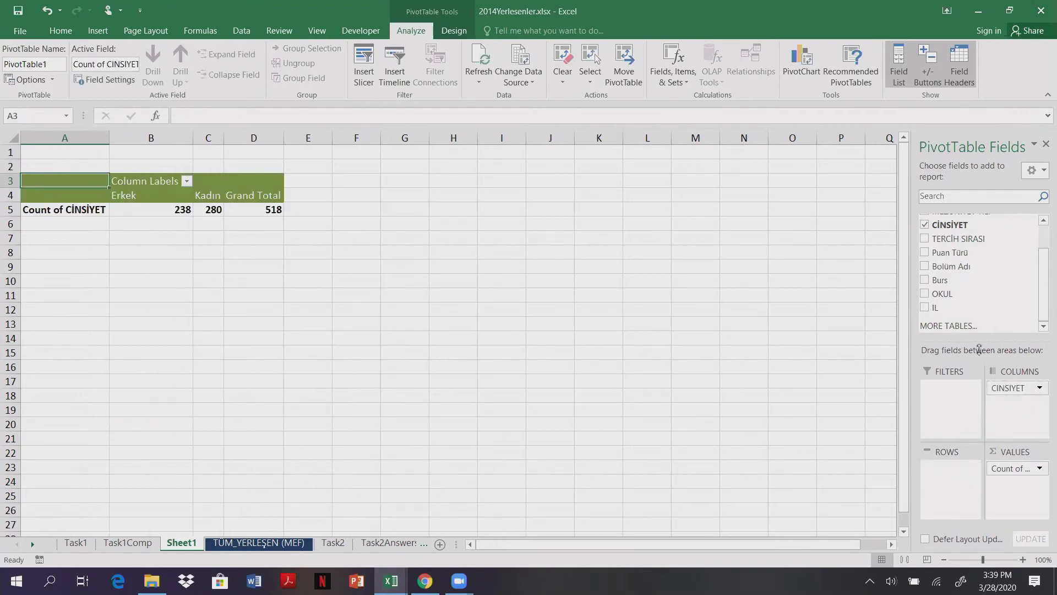
left_click_drag(952, 266, 956, 478)
mouse_move(946, 468)
left_mouse_down()
mouse_move(164, 139)
mouse_move(253, 138)
left_mouse_up()
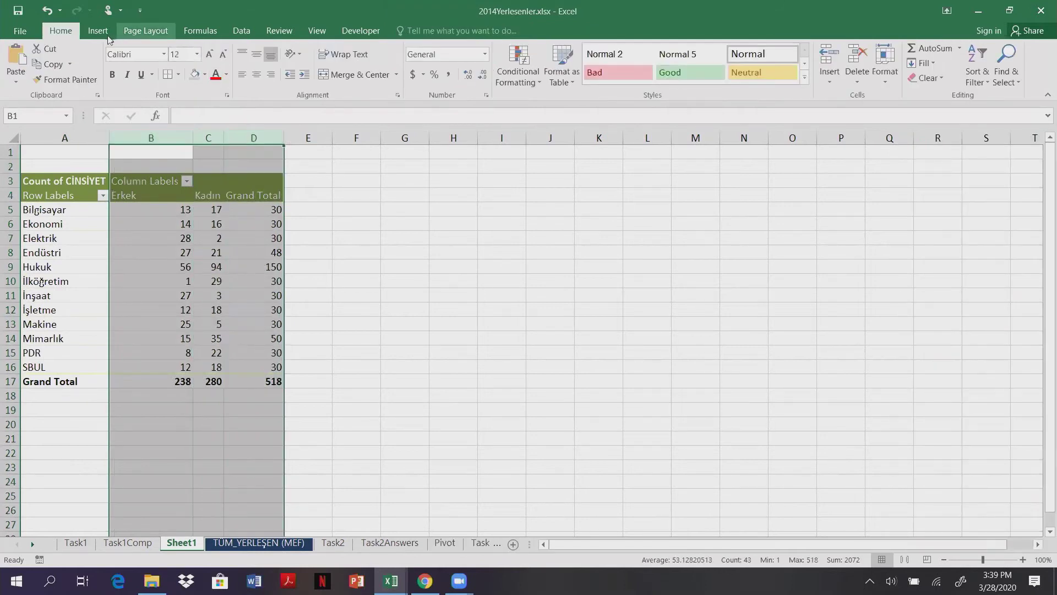
left_click(99, 32)
left_click(60, 32)
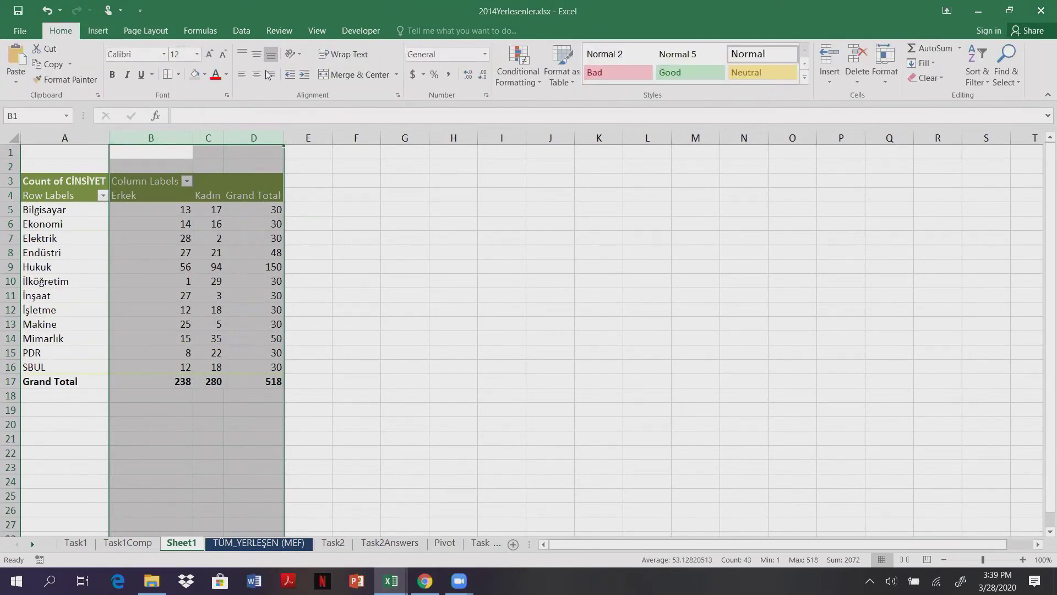
left_click(256, 74)
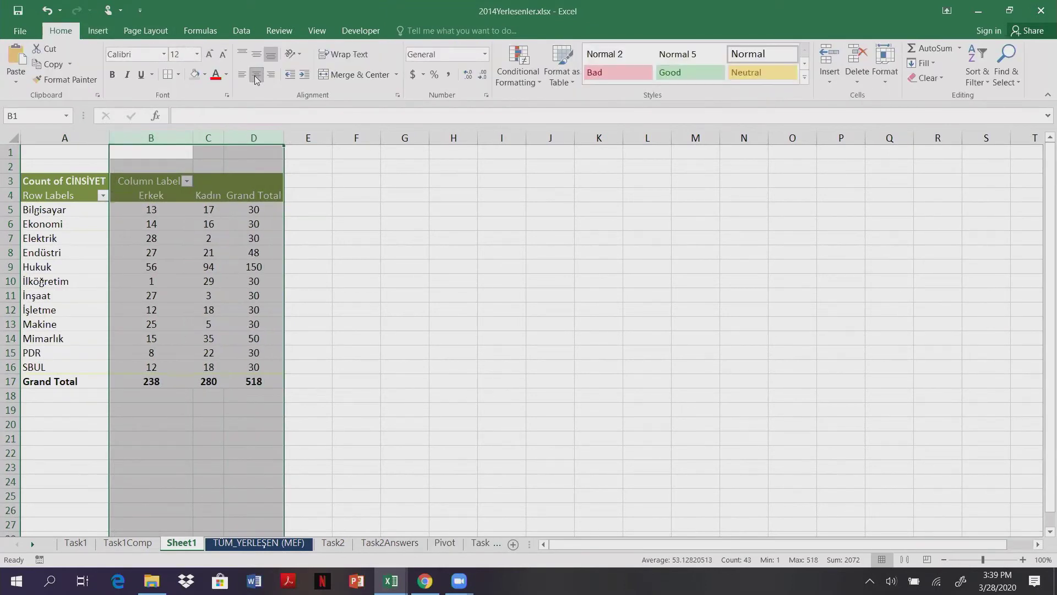
left_click(153, 215)
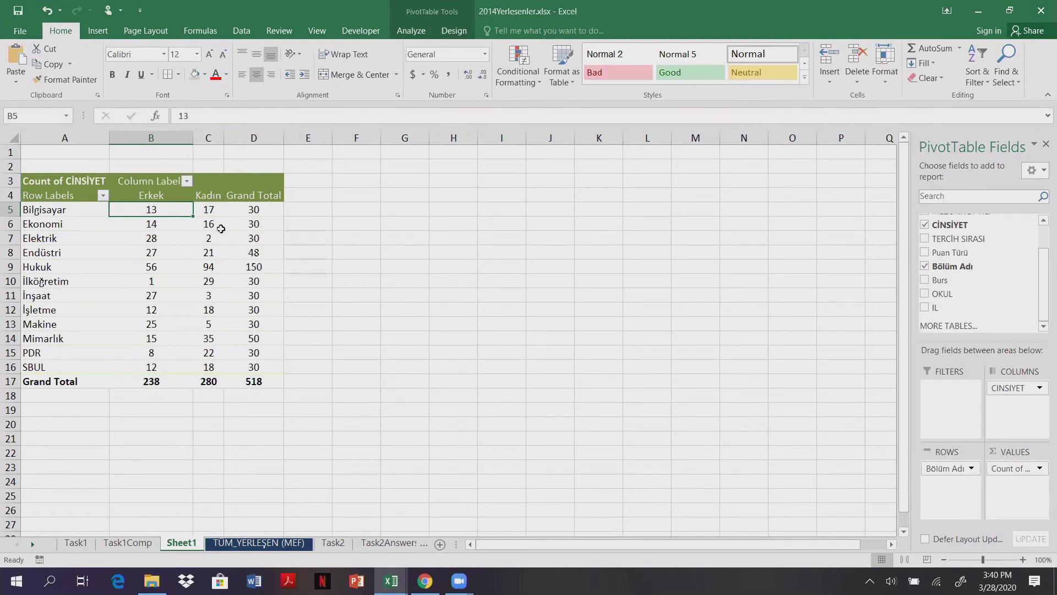
Select B5:C16 to check the Erkek and Kadın department counts sum to 518
left_click_drag(157, 217, 213, 363)
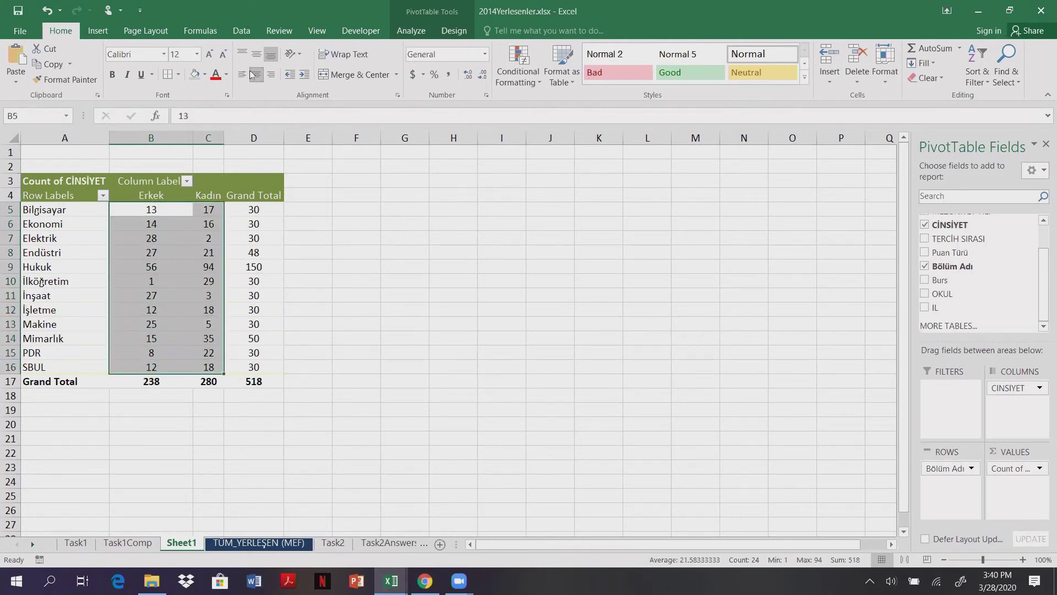